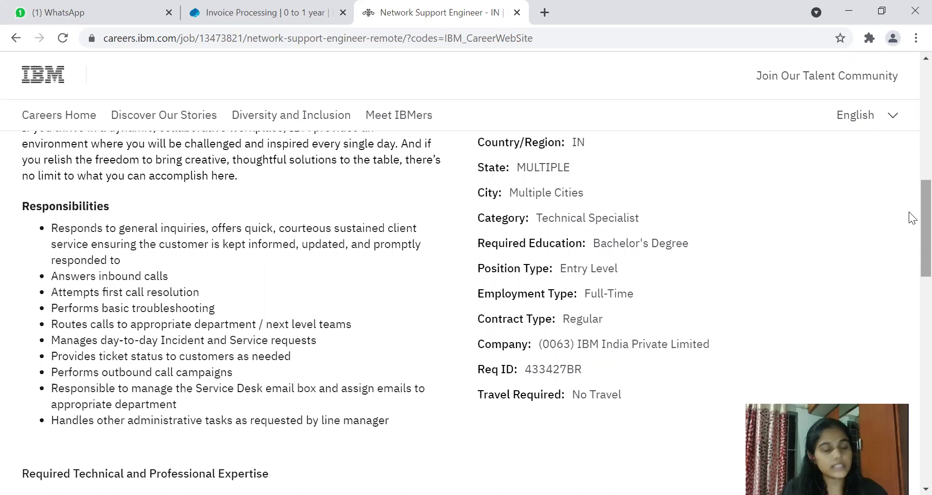
Step: Start the application for the Network Support Engineer job and continue without joining the talent community
drag(909, 211, 909, 242)
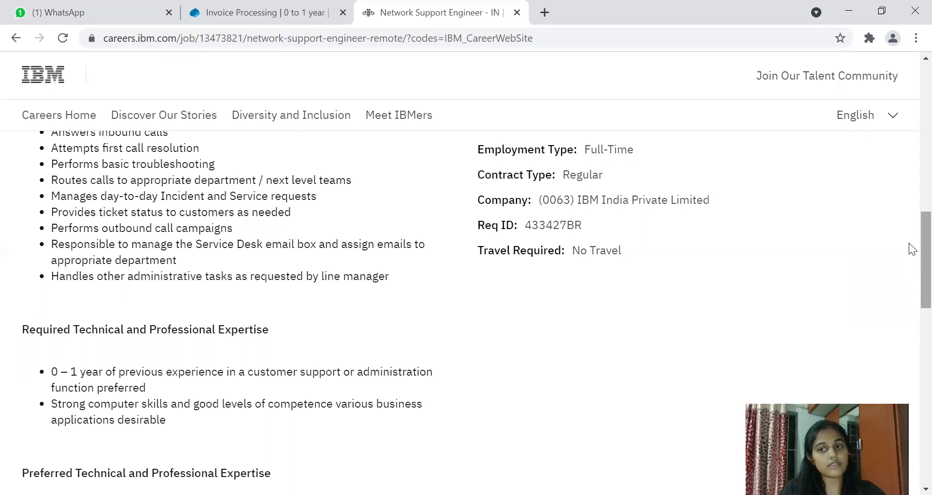
drag(909, 227, 909, 73)
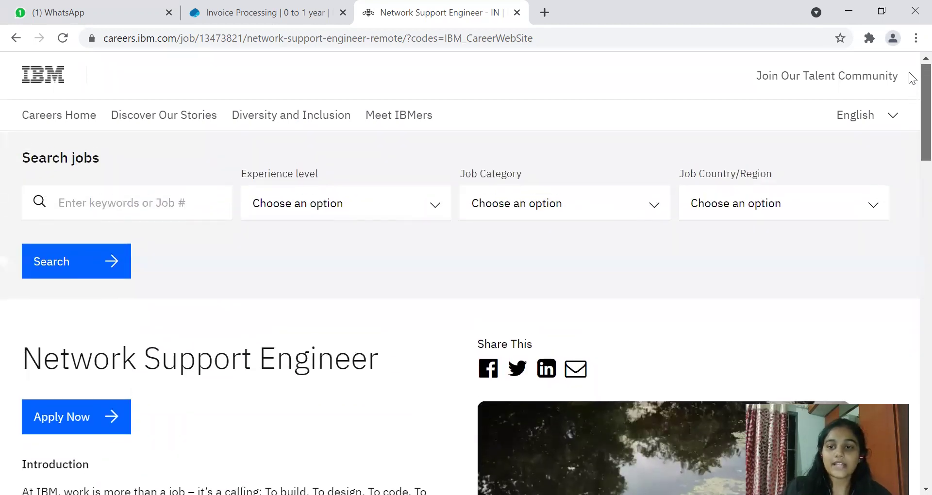
click(80, 428)
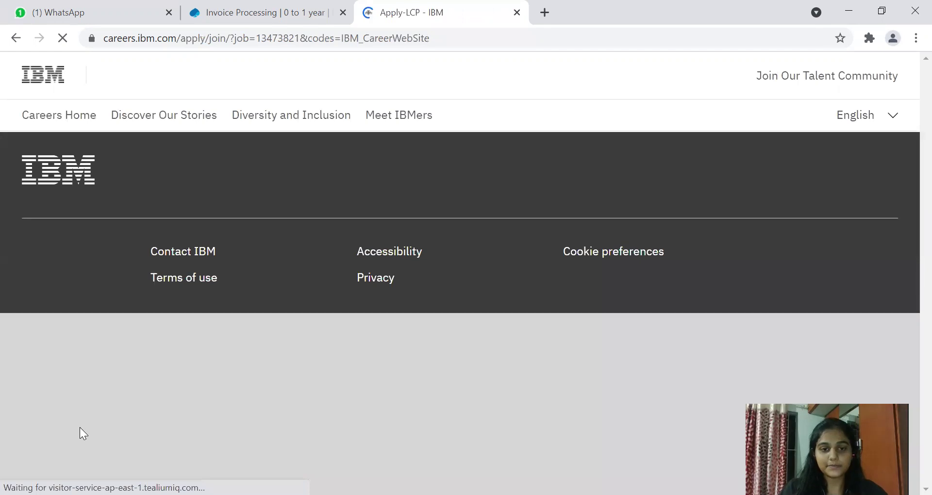
scroll(912, 182, down, 9)
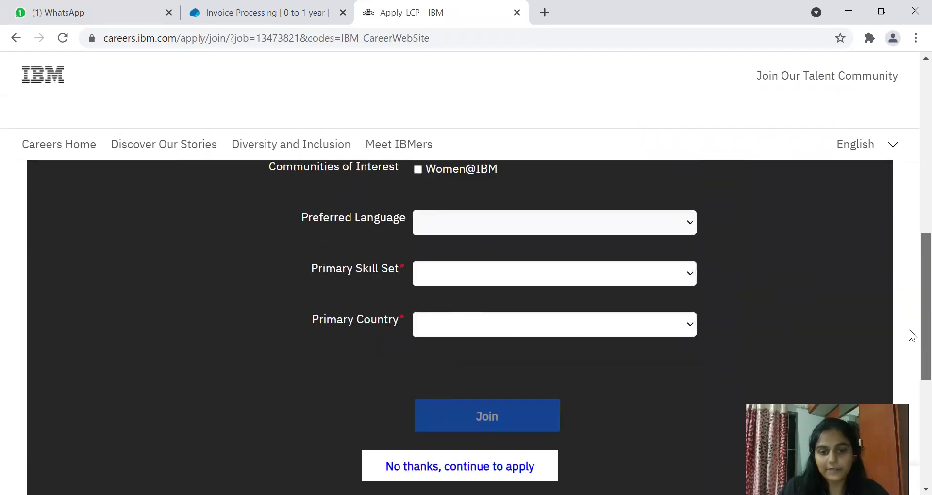
scroll(909, 336, down, 3)
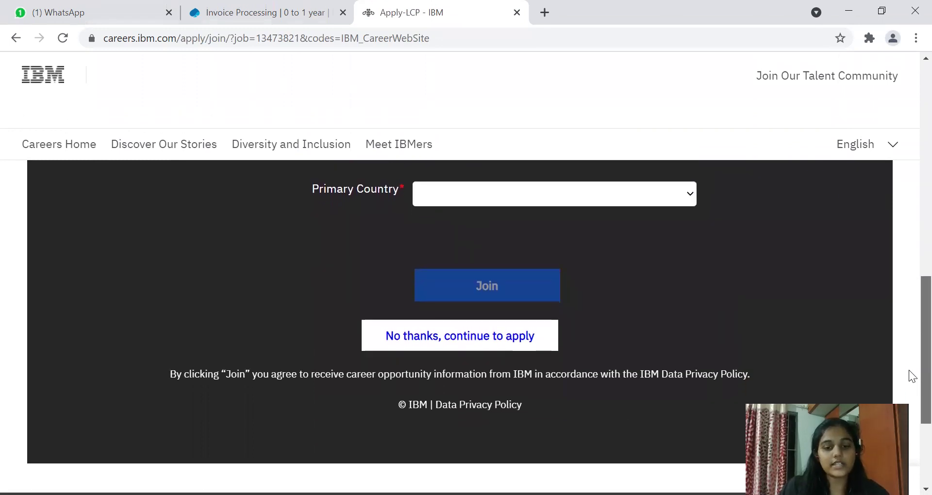
click(432, 344)
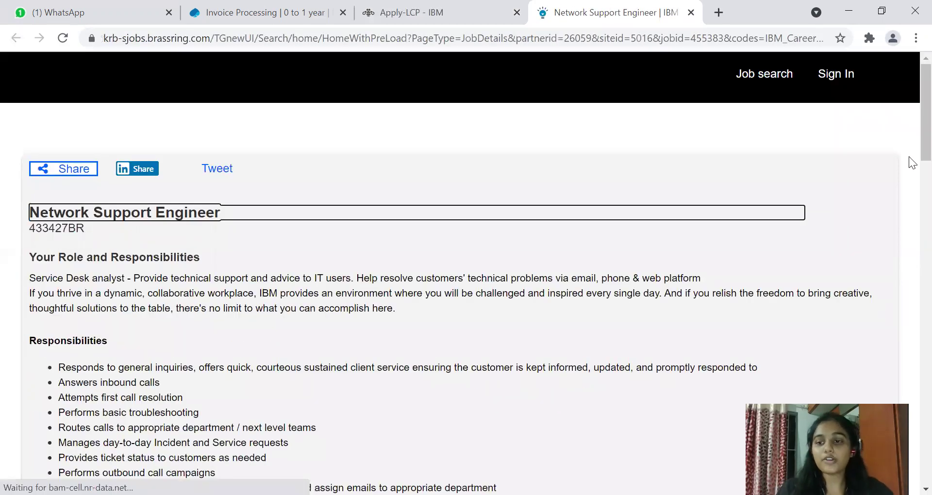
Step: Review the full Network Support Engineer job details and apply to the job
scroll(912, 189, down, 8)
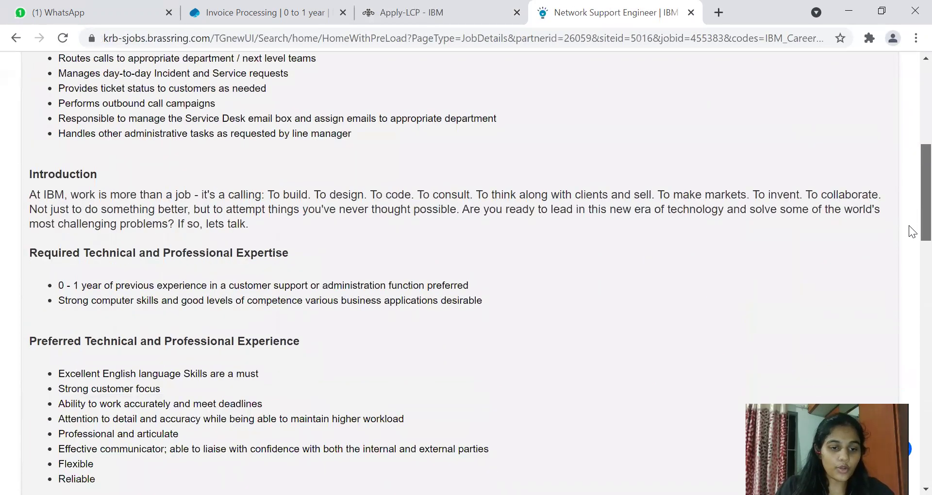
scroll(912, 231, down, 5)
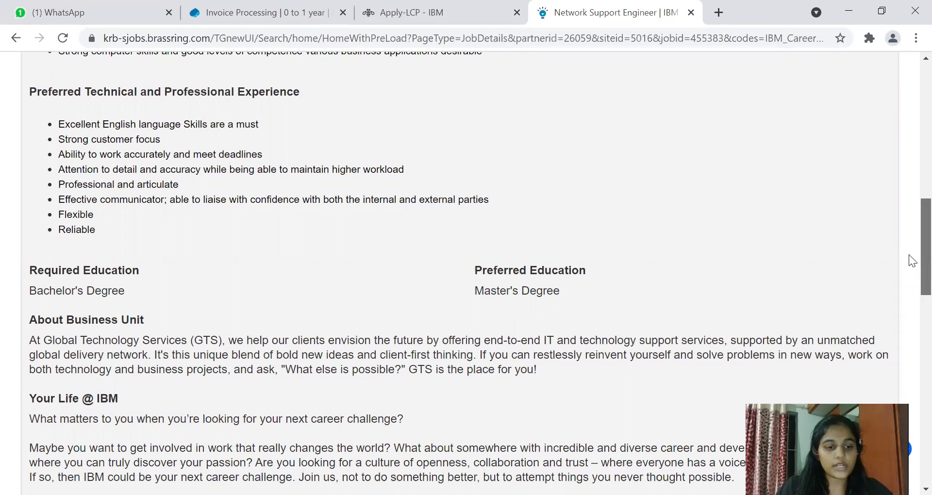
scroll(909, 255, down, 18)
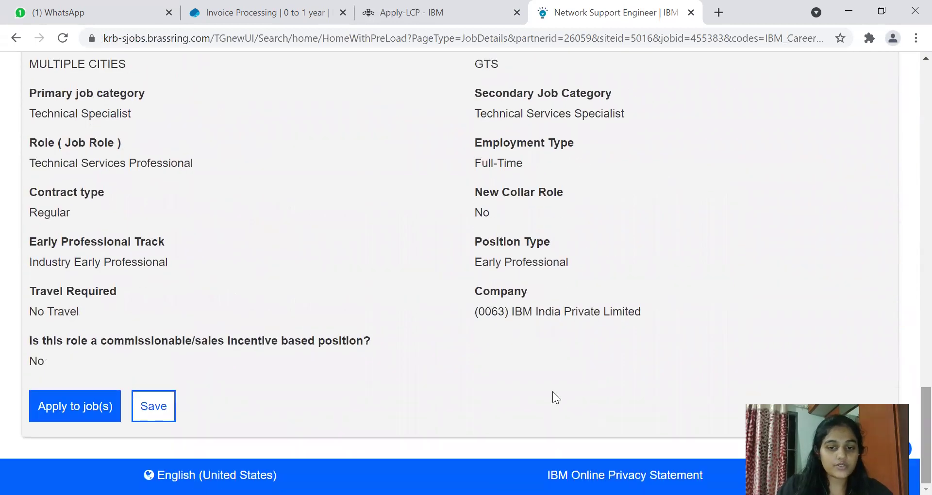
click(51, 416)
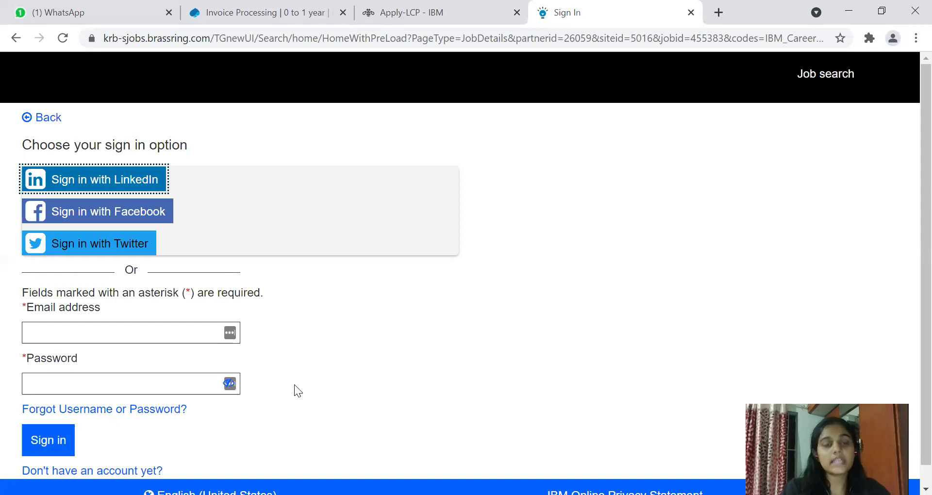
Step: Return to the Network Support Engineer posting on the IBM careers page and review its required and preferred expertise
click(457, 7)
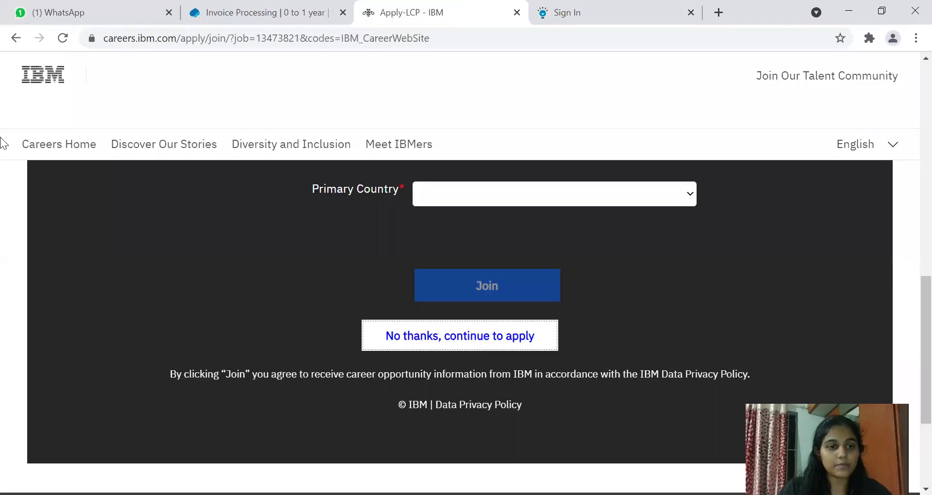
click(17, 40)
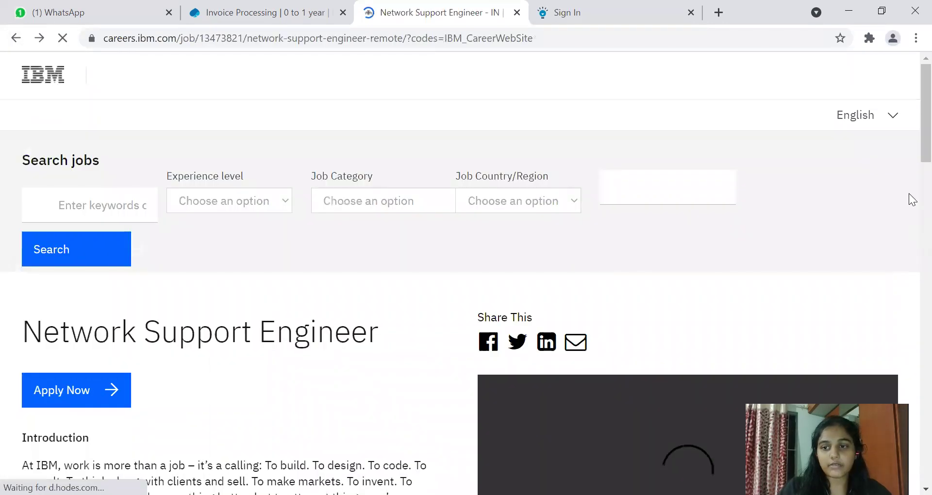
scroll(912, 310, down, 8)
scroll(911, 315, down, 10)
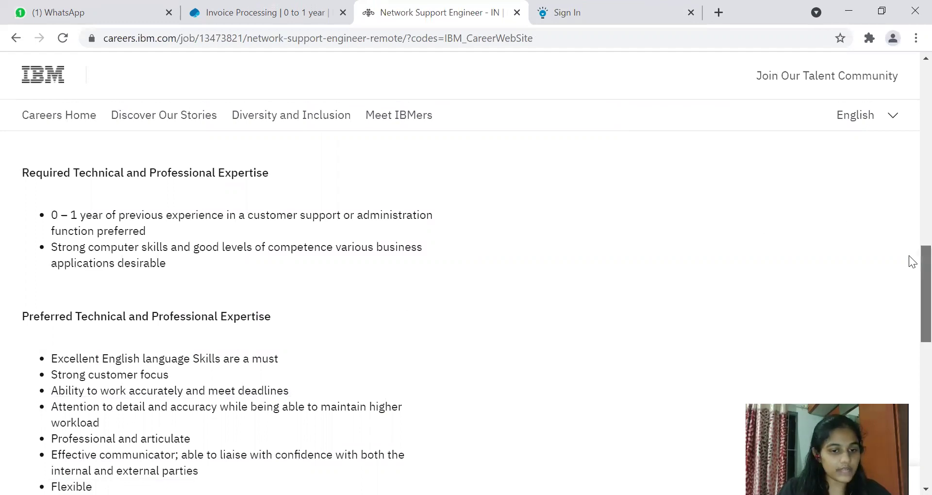
scroll(909, 255, down, 3)
scroll(909, 279, up, 3)
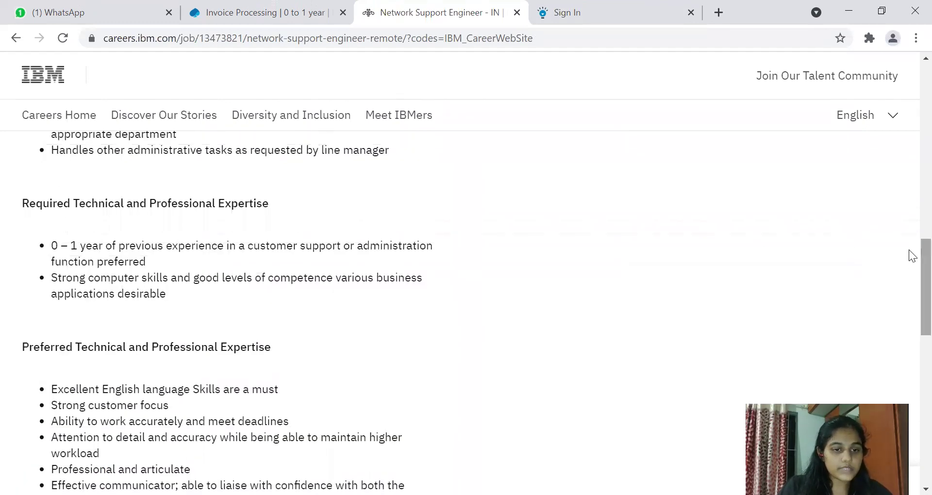
Step: Go back to the application's sign-in page and start registering a new account
click(613, 7)
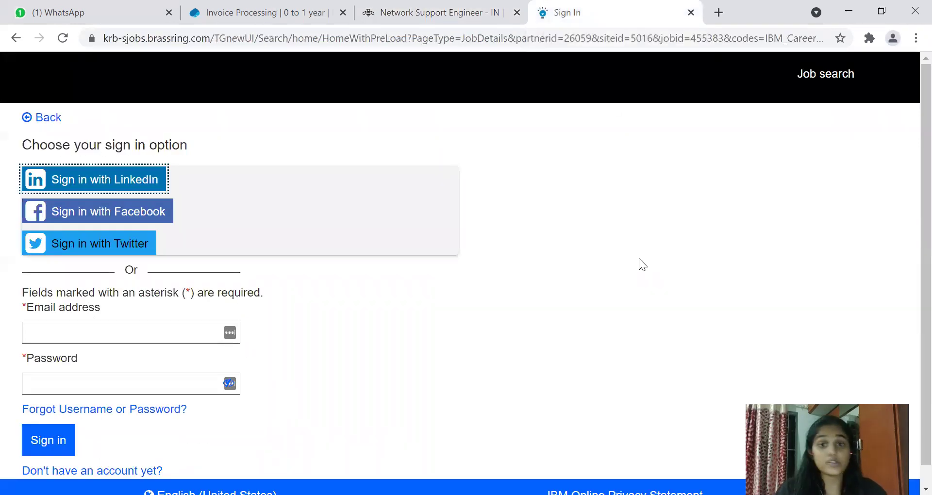
scroll(910, 213, down, 2)
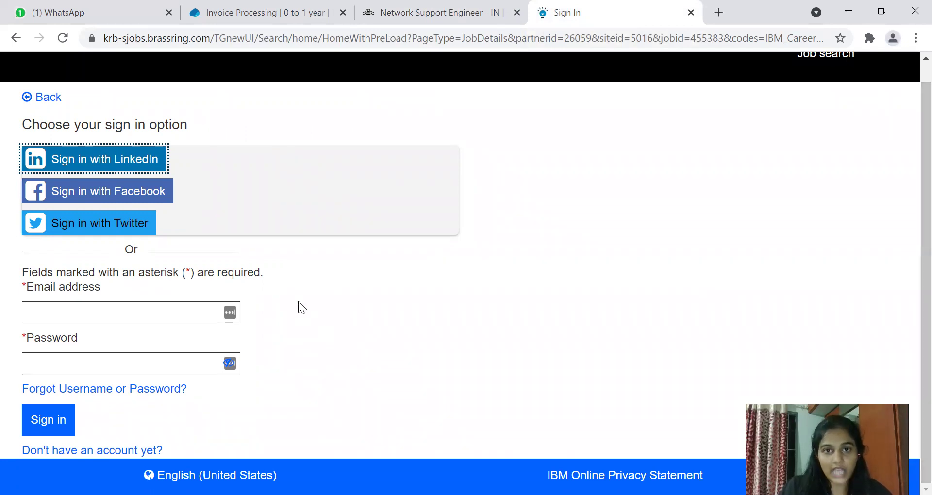
click(80, 453)
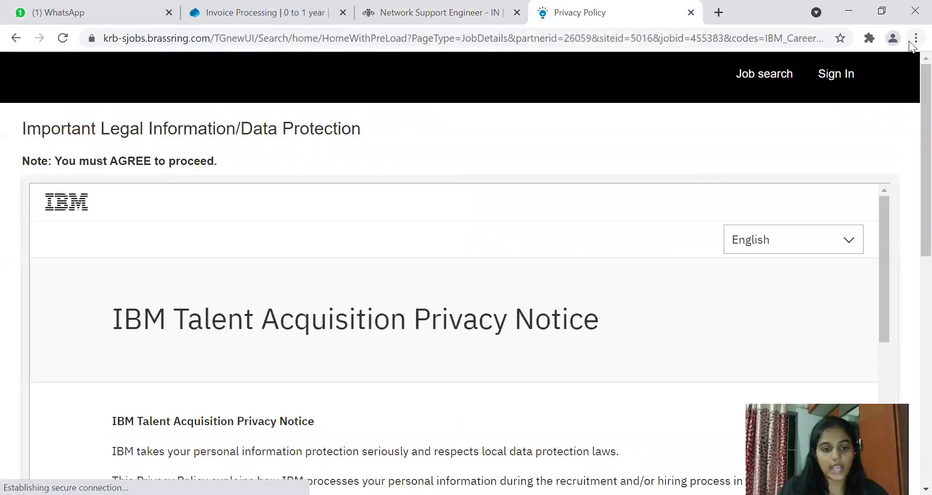
Step: Agree to the IBM Talent Acquisition Privacy Notice and look over the new account form
click(915, 40)
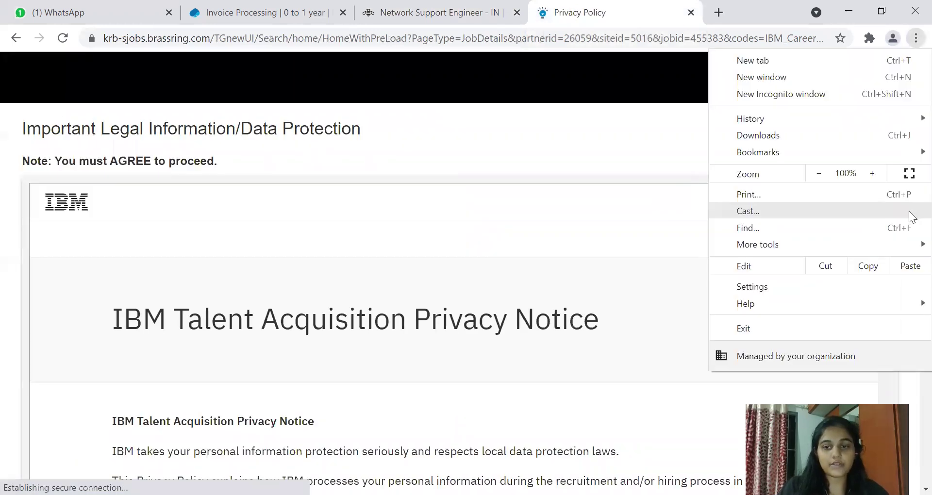
key(Escape)
scroll(911, 190, down, 10)
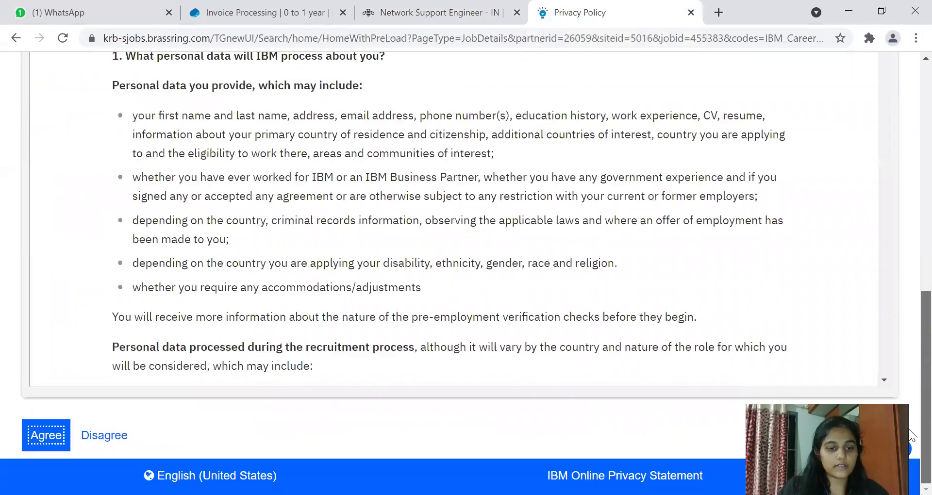
click(46, 435)
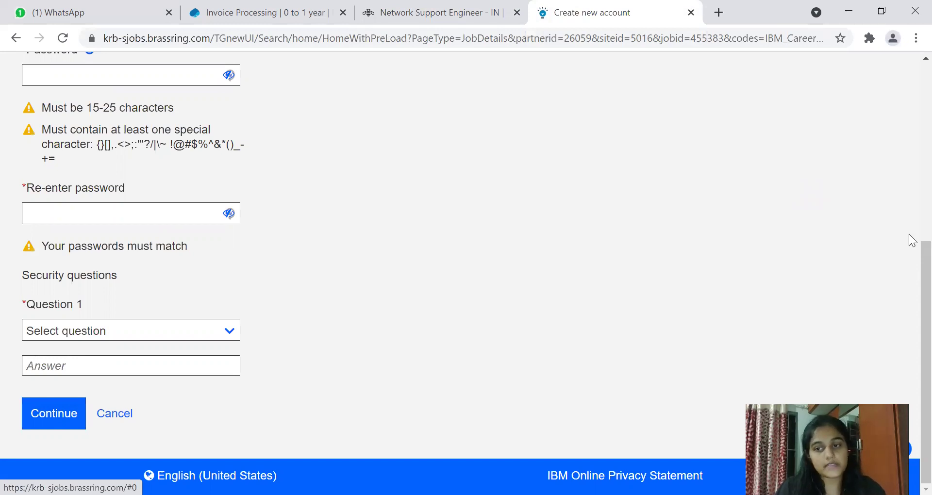
scroll(912, 290, up, 6)
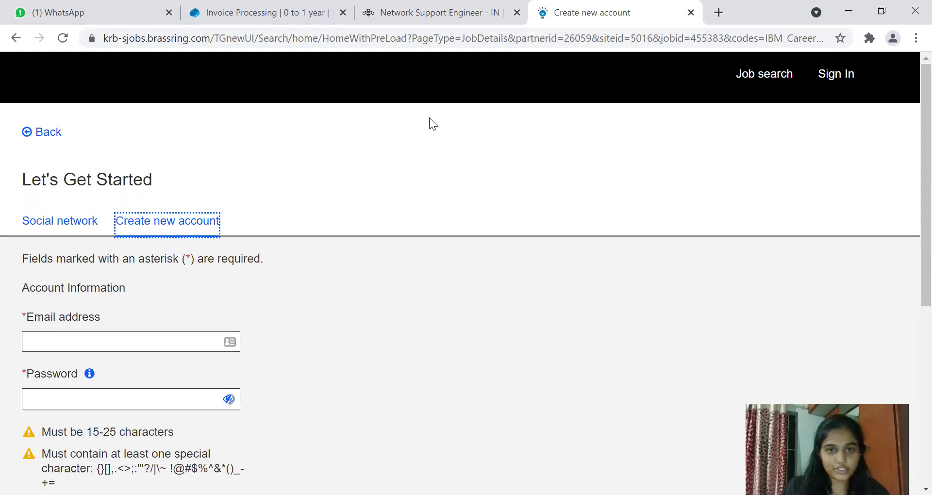
Step: Switch to the Capgemini Invoice Processing posting and examine its job description, required skills and job details
click(293, 12)
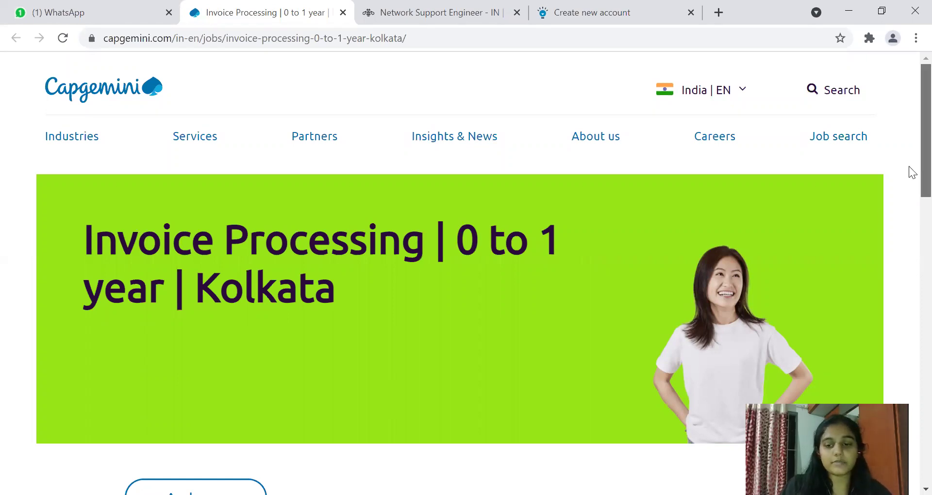
scroll(913, 172, down, 4)
scroll(909, 237, down, 3)
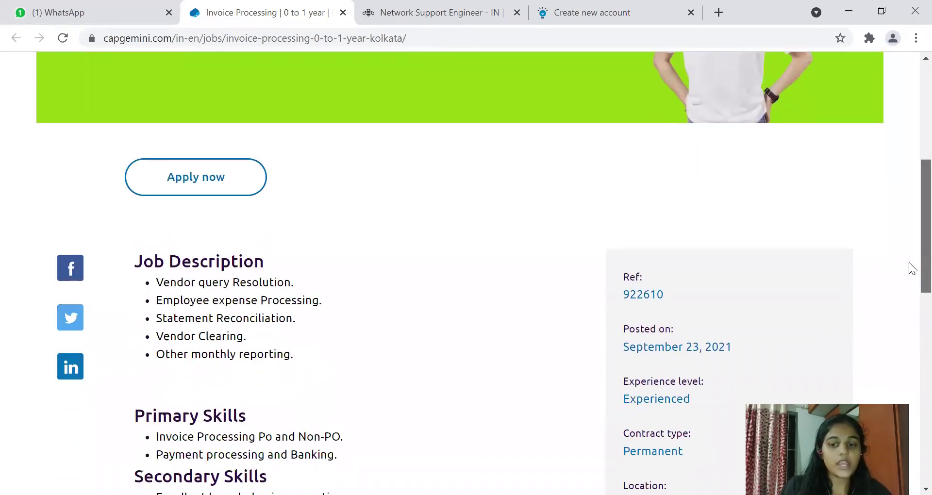
scroll(913, 268, down, 3)
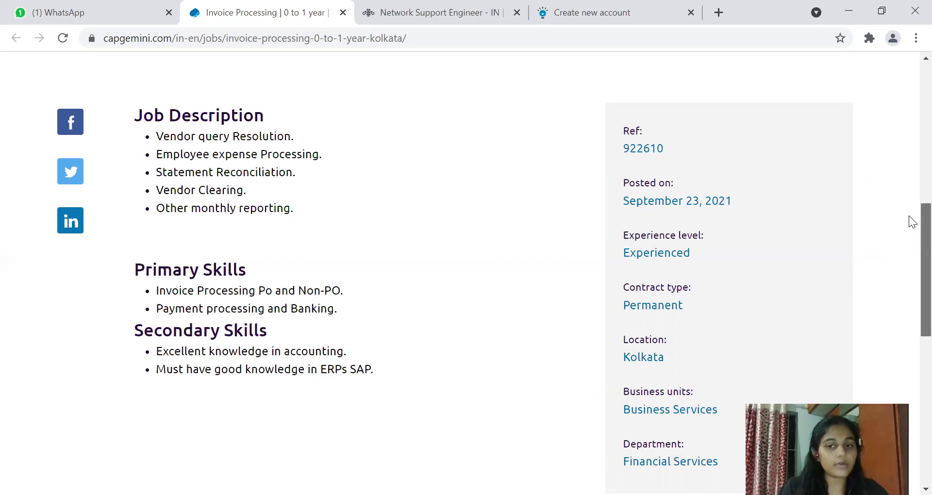
scroll(909, 215, down, 3)
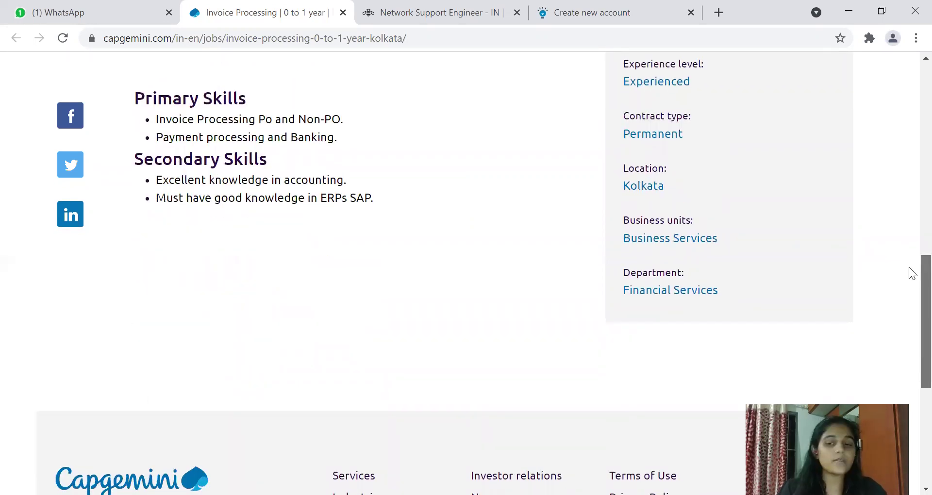
scroll(909, 267, up, 3)
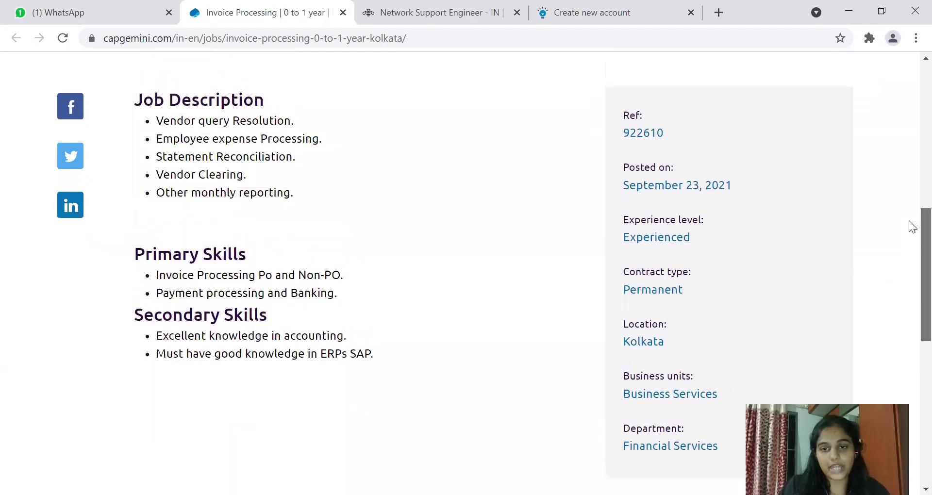
scroll(909, 220, down, 6)
scroll(909, 340, down, 3)
scroll(909, 362, up, 14)
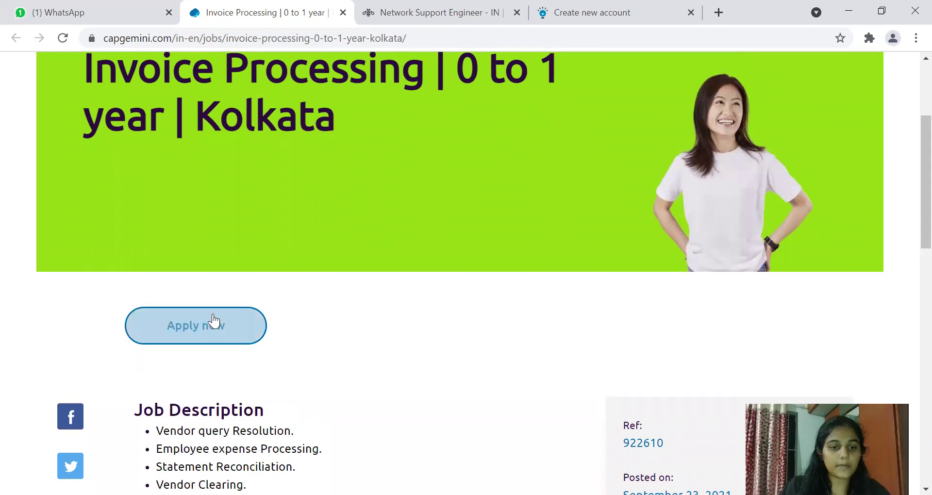
Step: Apply for the Invoice Processing job in Kolkata and open its application form
click(214, 332)
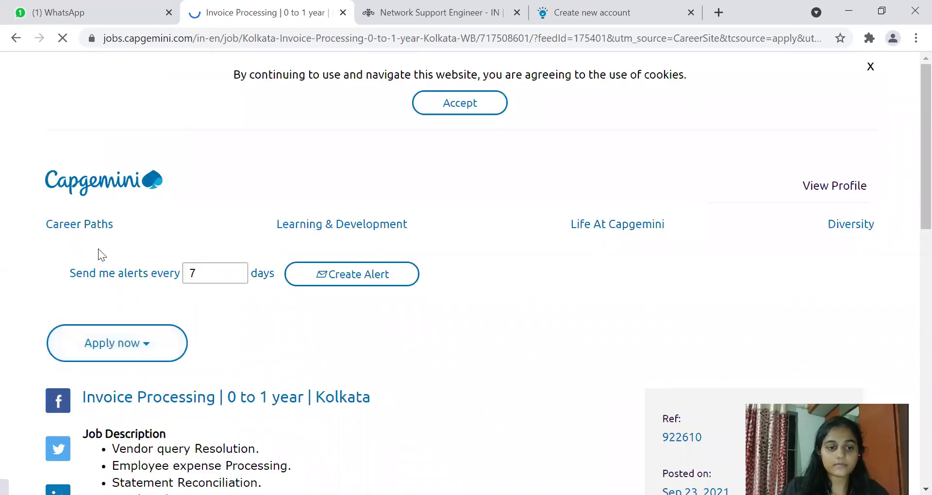
click(127, 339)
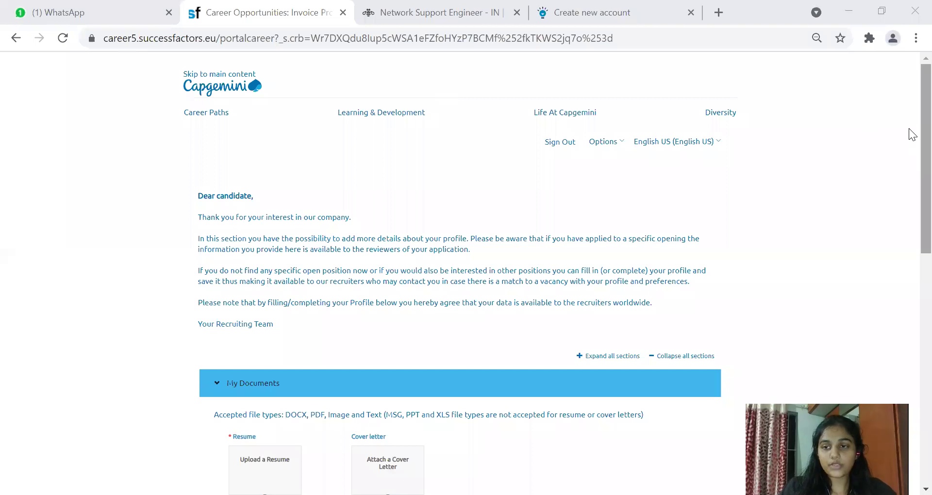
Step: Expand the Profile Information section of the application and set Total Work Exp. (in Months) to 00
click(909, 165)
scroll(909, 170, down, 2)
scroll(913, 176, down, 3)
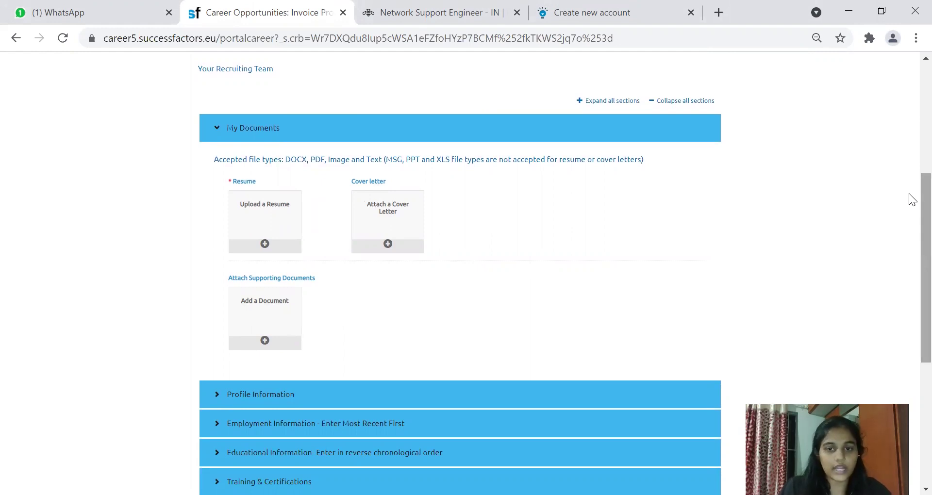
drag(912, 199, 913, 287)
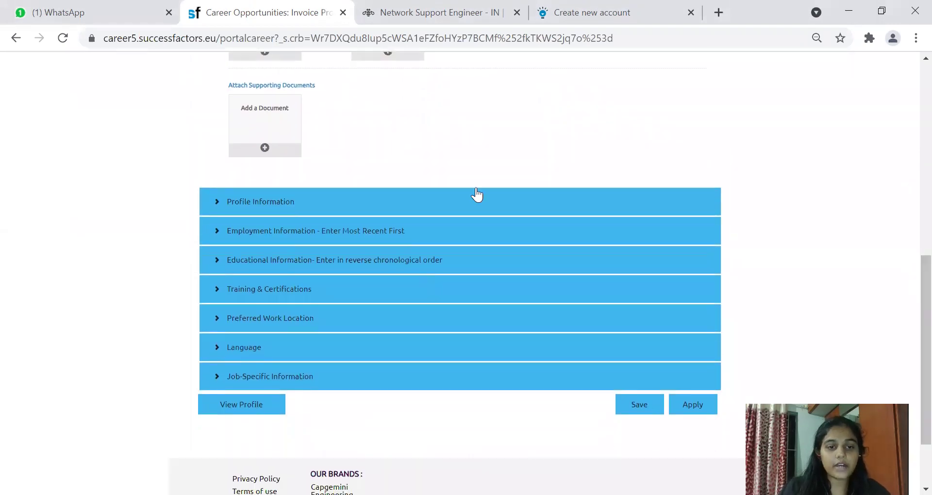
click(273, 203)
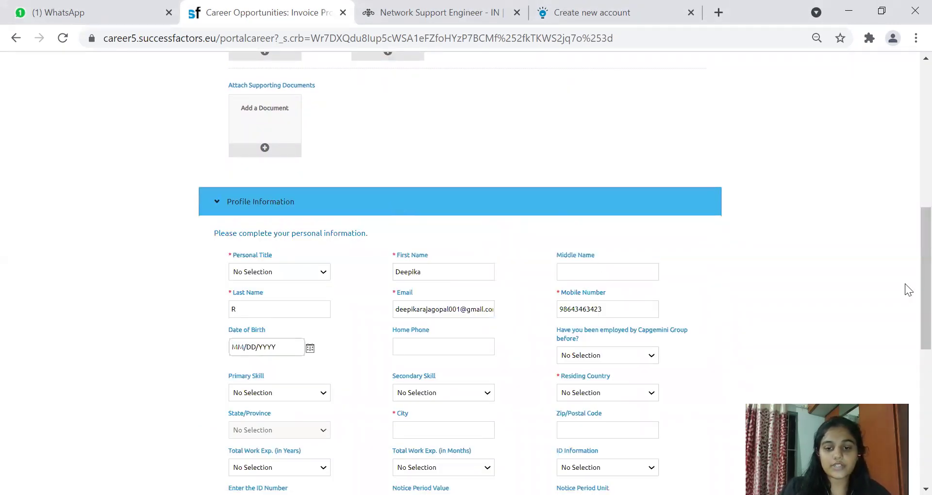
drag(906, 285, 909, 330)
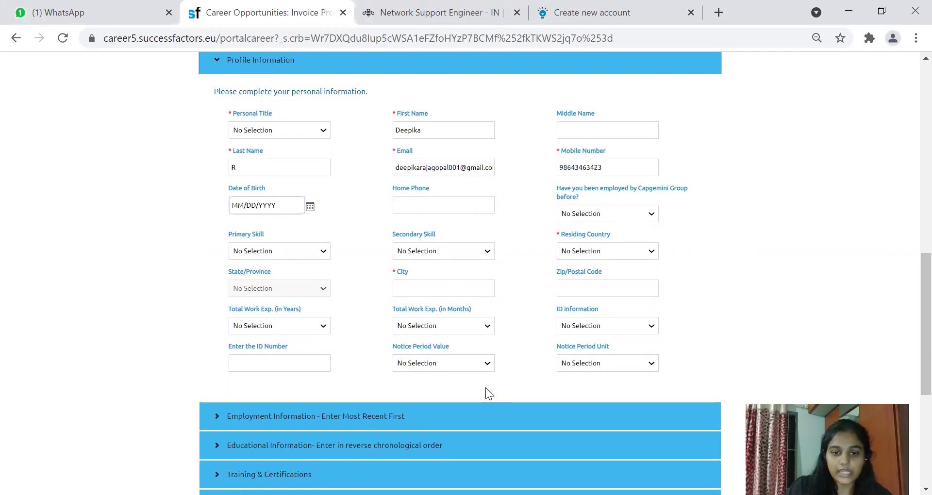
click(487, 331)
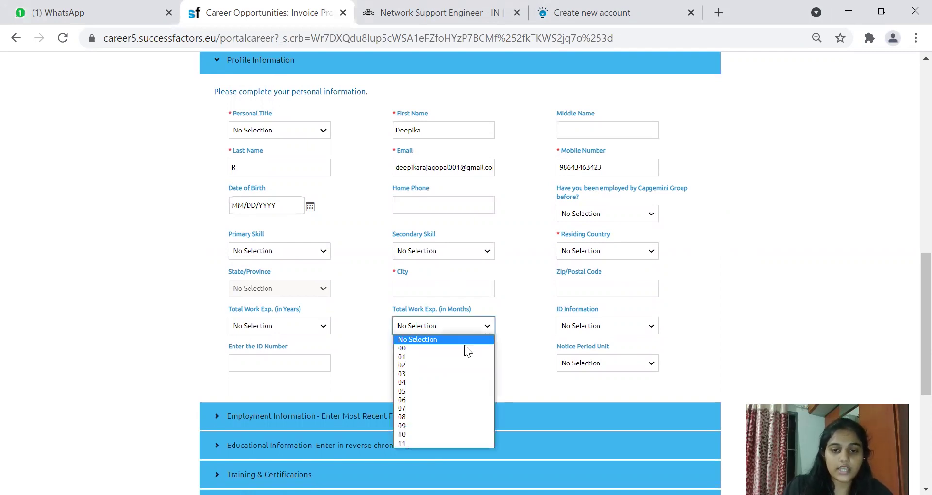
click(454, 348)
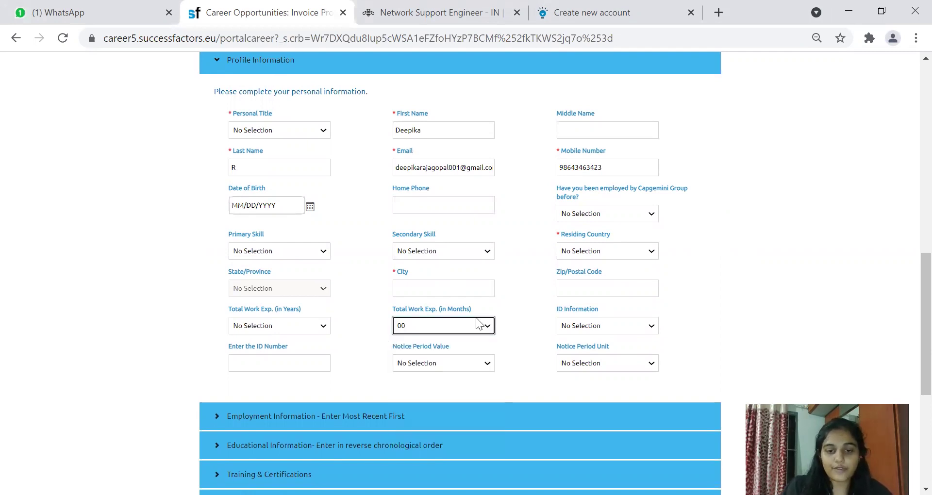
Step: Set the Notice Period Value in the Profile Information section to 00
click(489, 362)
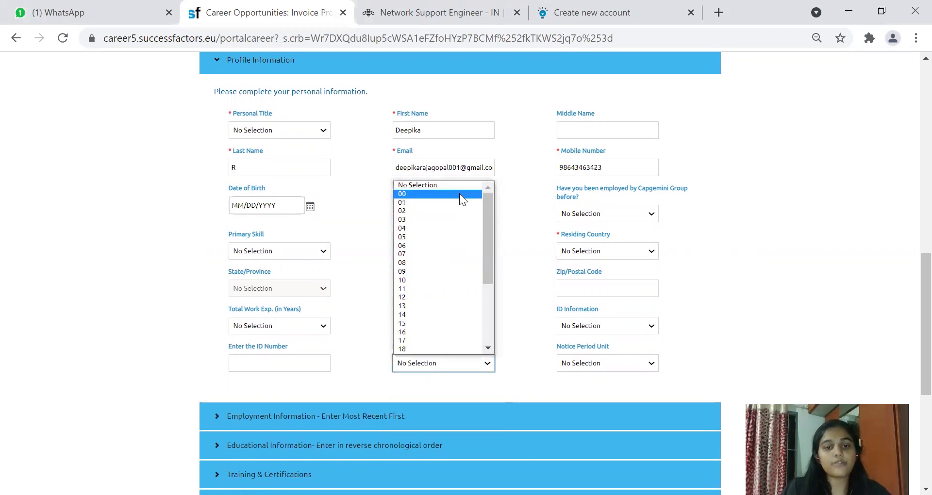
click(459, 194)
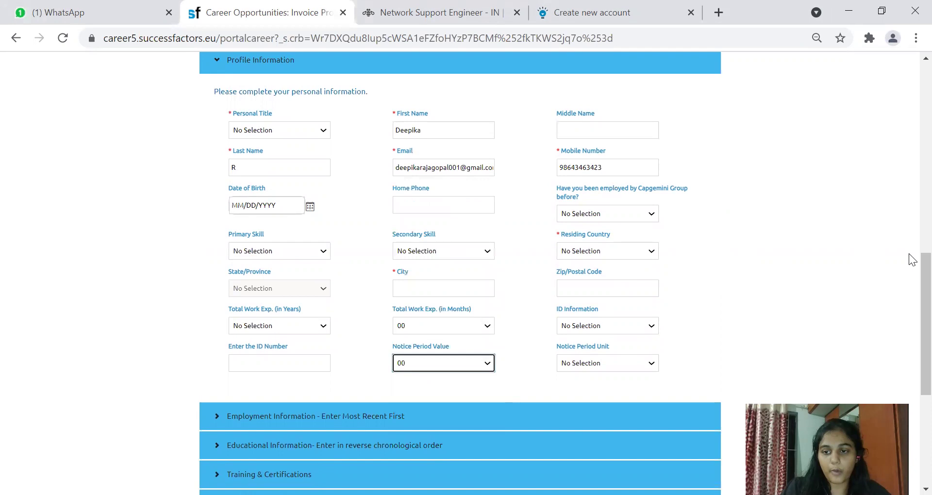
Step: Expand the Employment Information, Educational Information, and Training & Certifications sections of the application form
scroll(909, 306, down, 4)
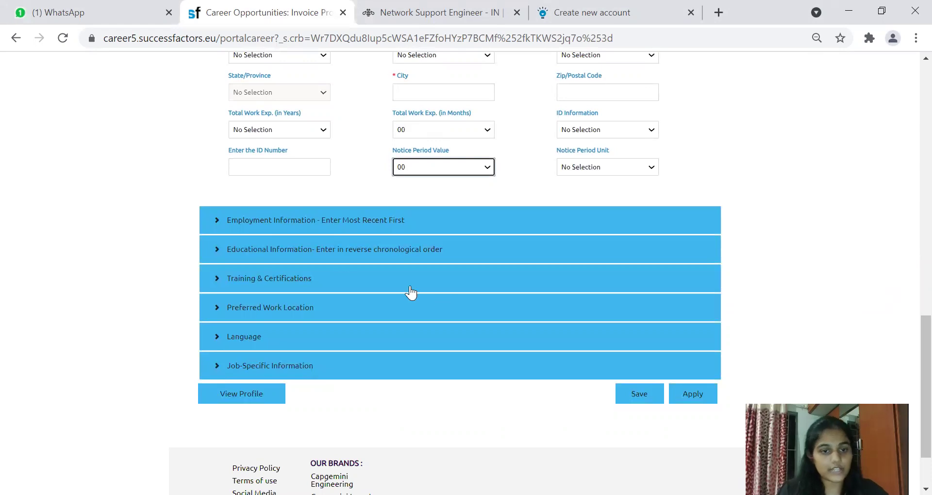
click(290, 225)
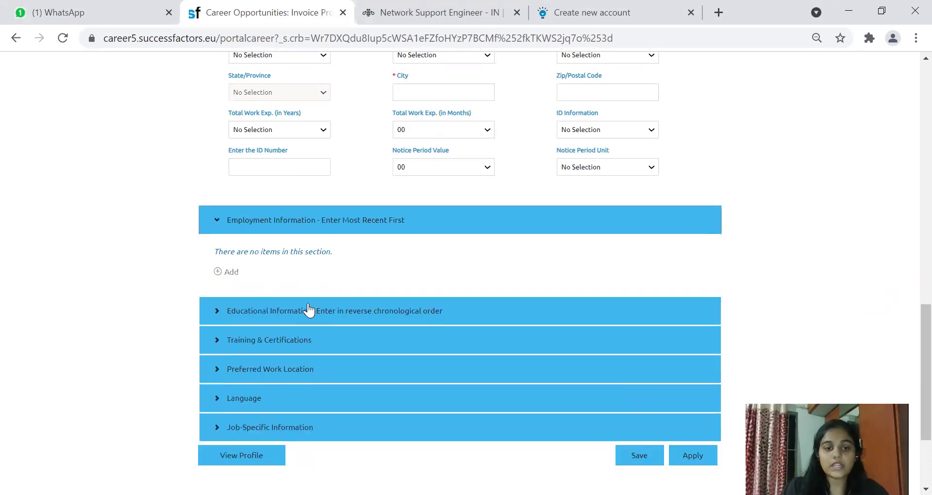
click(300, 319)
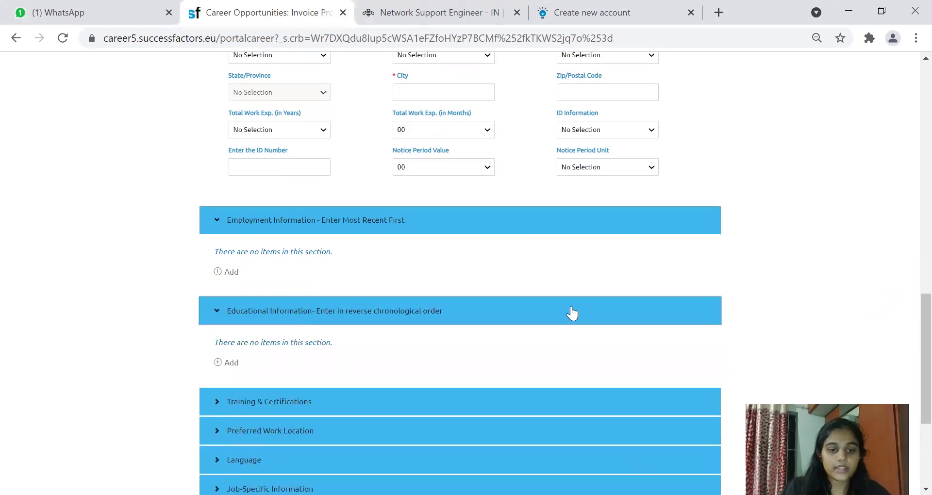
click(280, 402)
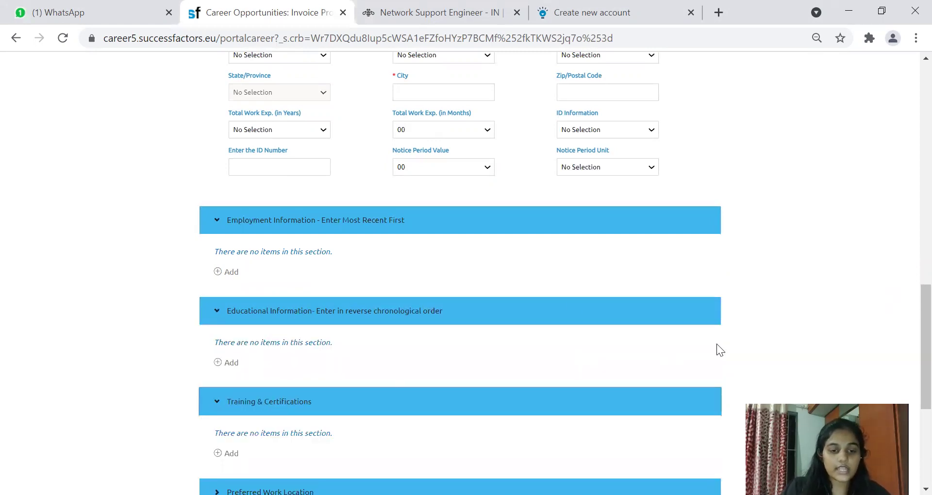
Step: Expand the Preferred Work Location, Language, and Job-Specific Information sections of the application form
scroll(909, 316, down, 5)
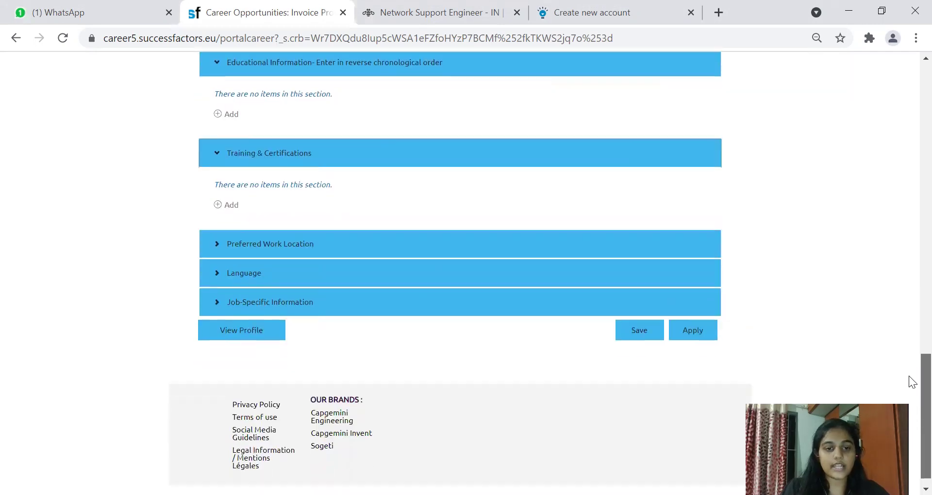
click(486, 236)
scroll(911, 409, down, 2)
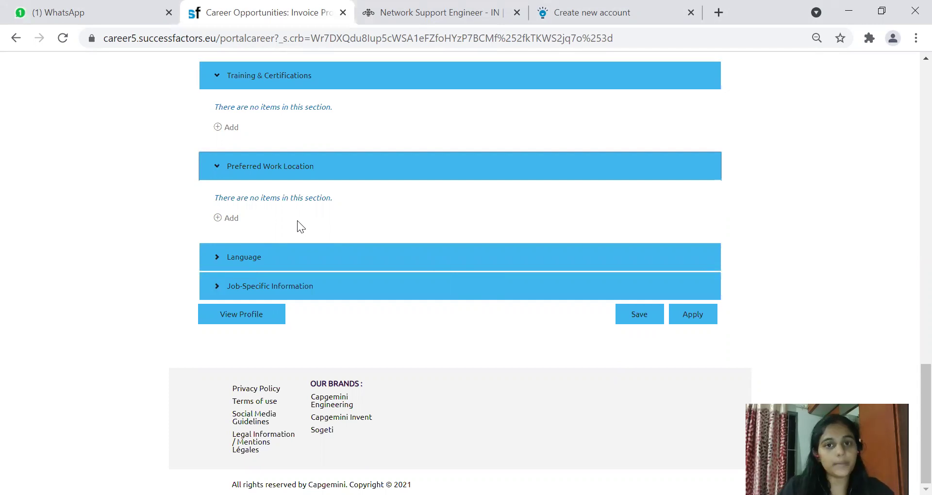
click(285, 263)
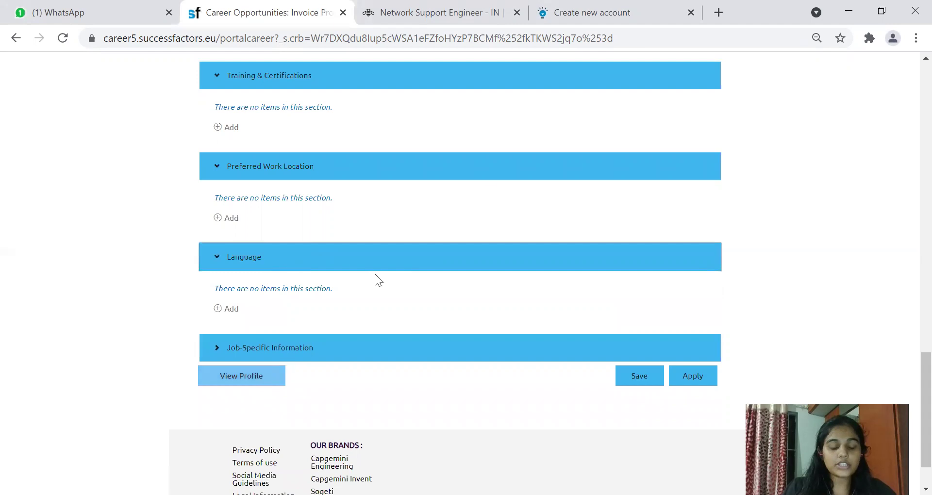
click(265, 322)
drag(227, 347, 280, 350)
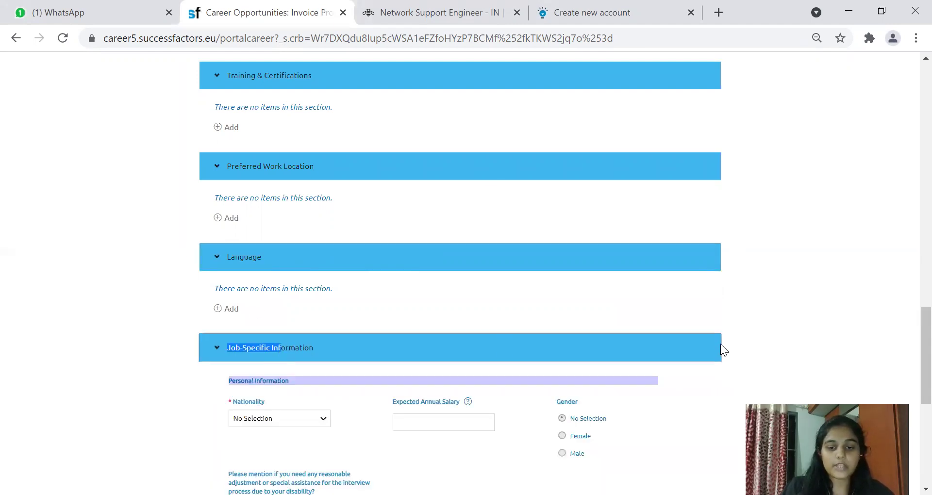
Step: Examine the Job-Specific Information fields, then review the whole application form back up to its introduction and My Documents section
scroll(909, 337, down, 5)
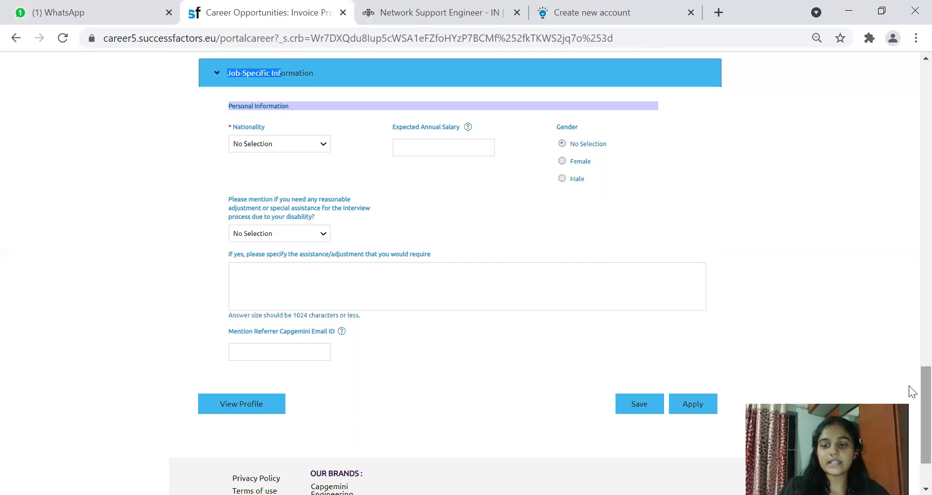
scroll(909, 386, down, 2)
scroll(909, 340, up, 5)
scroll(909, 340, up, 12)
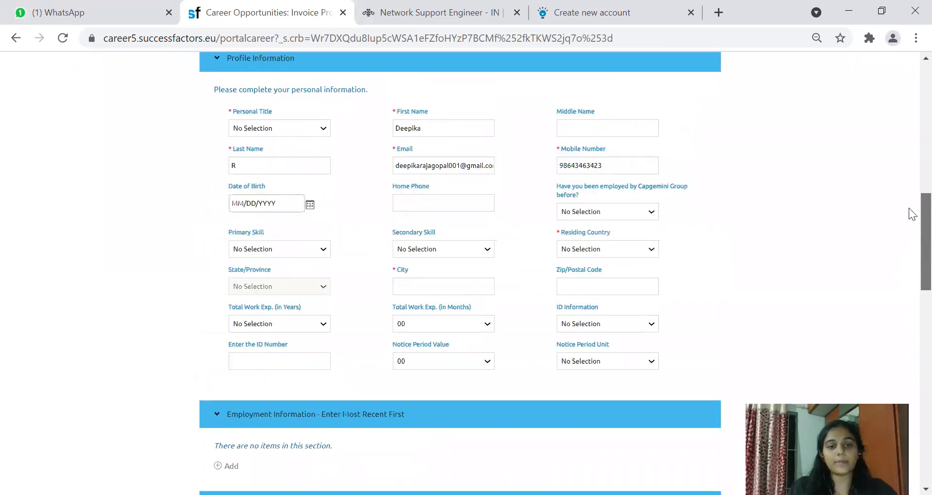
scroll(909, 208, up, 12)
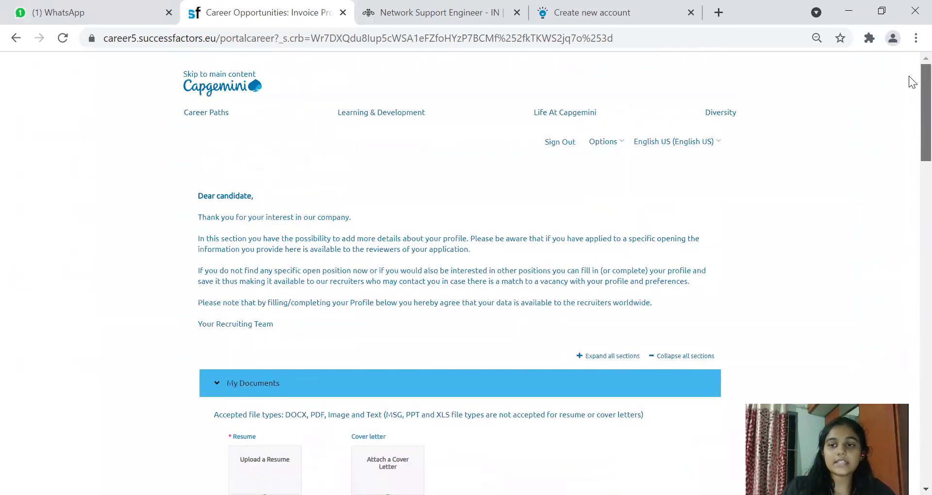